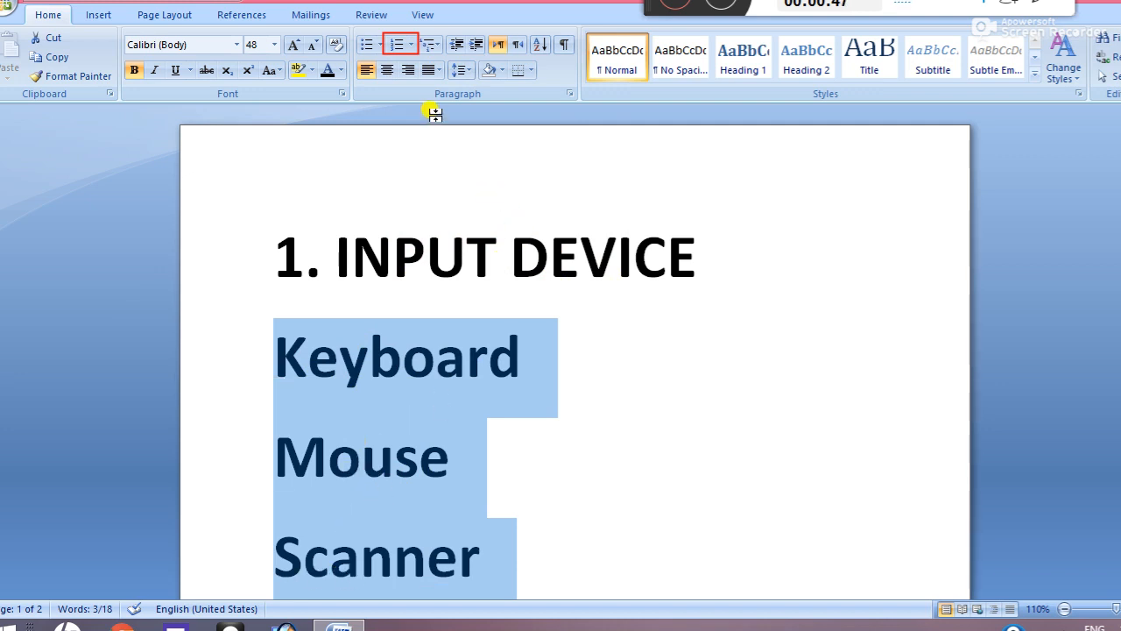
Step: Apply the i., ii., iii. numbering format to the Keyboard, Mouse and Scanner lines under INPUT DEVICE
click(412, 45)
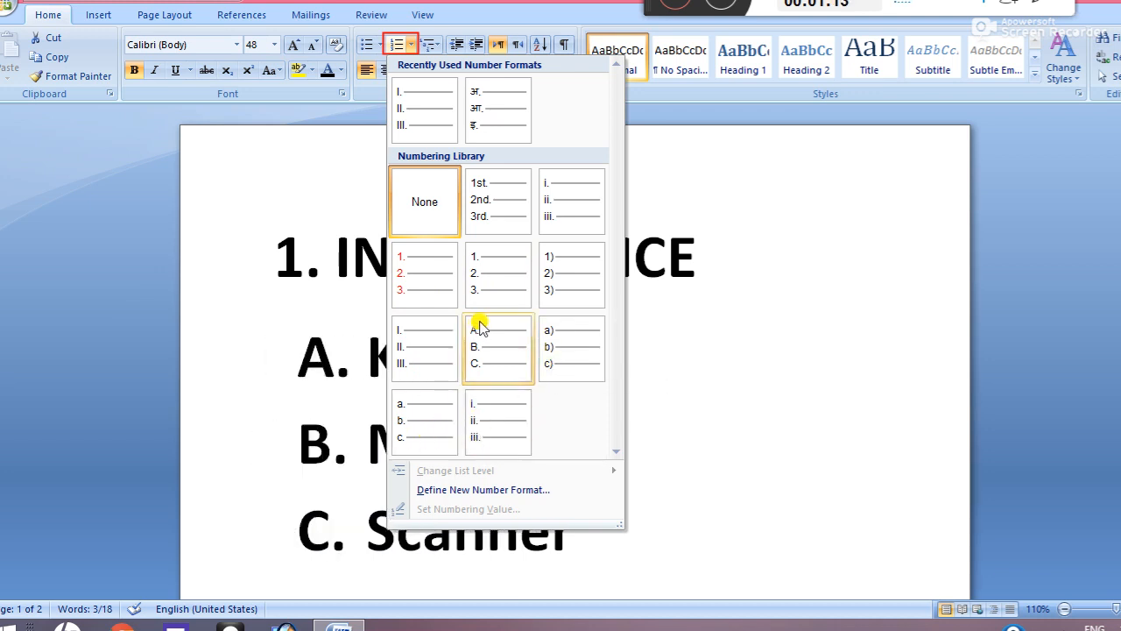
click(560, 202)
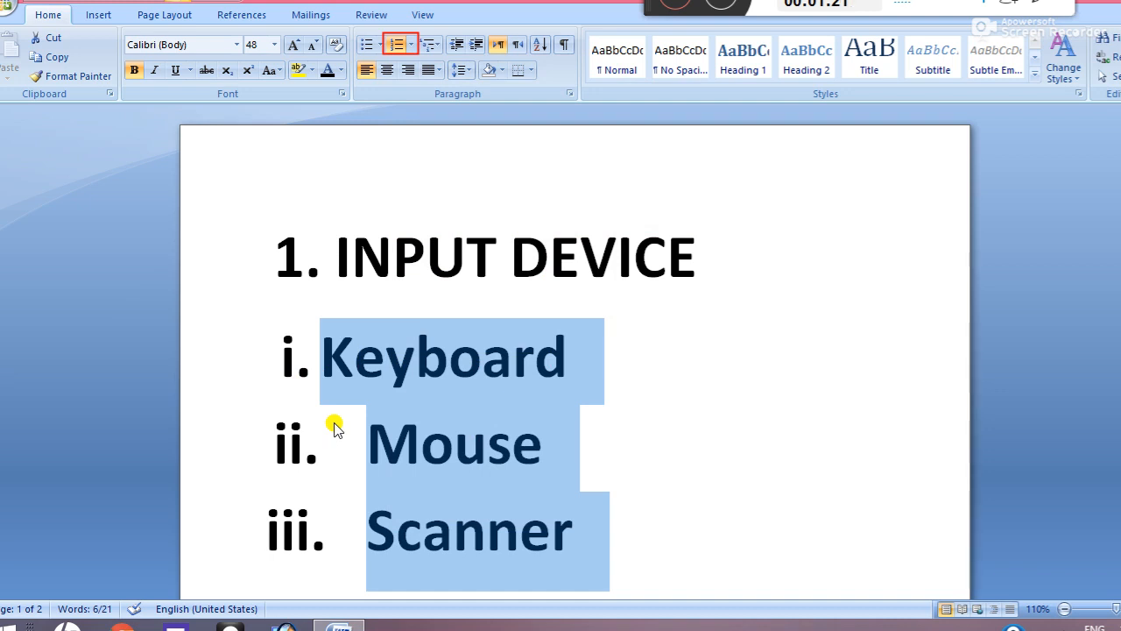
click(336, 427)
Step: Apply the a), b), c) numbering format to the Monitor and Printer lines under OUTPUT DEVICE
scroll(336, 427, down, 3)
click(329, 446)
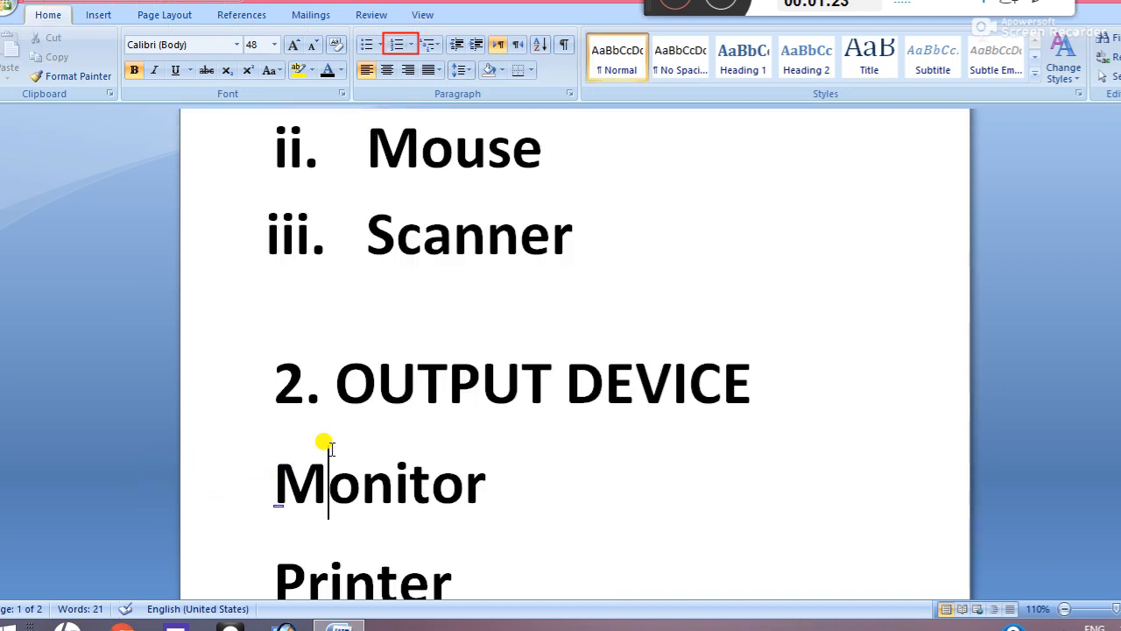
drag(265, 461, 449, 575)
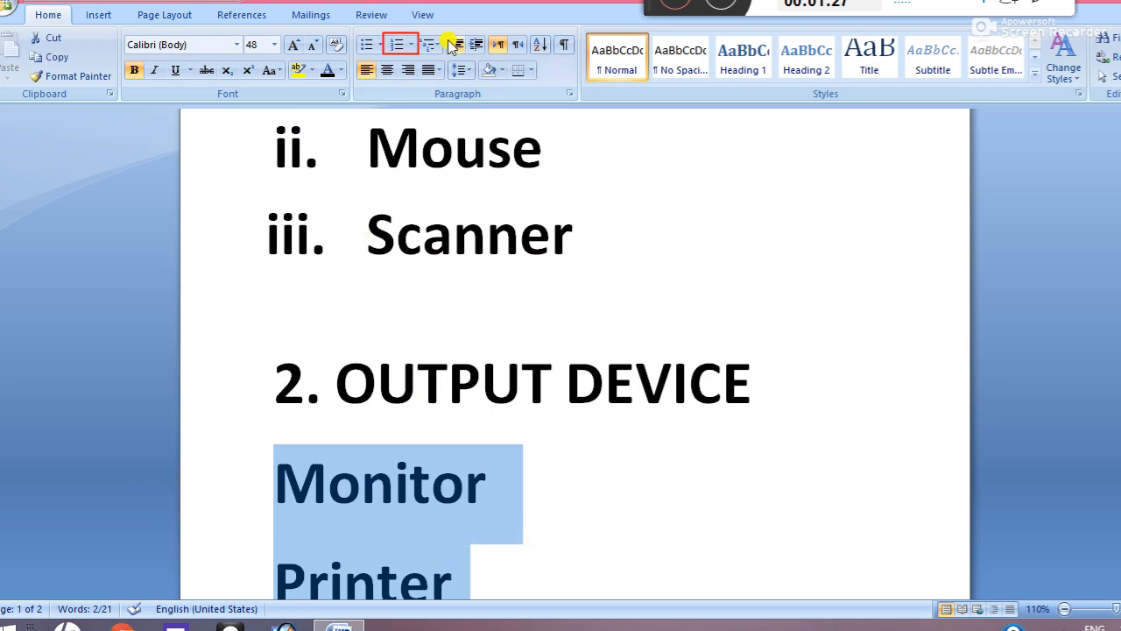
click(412, 47)
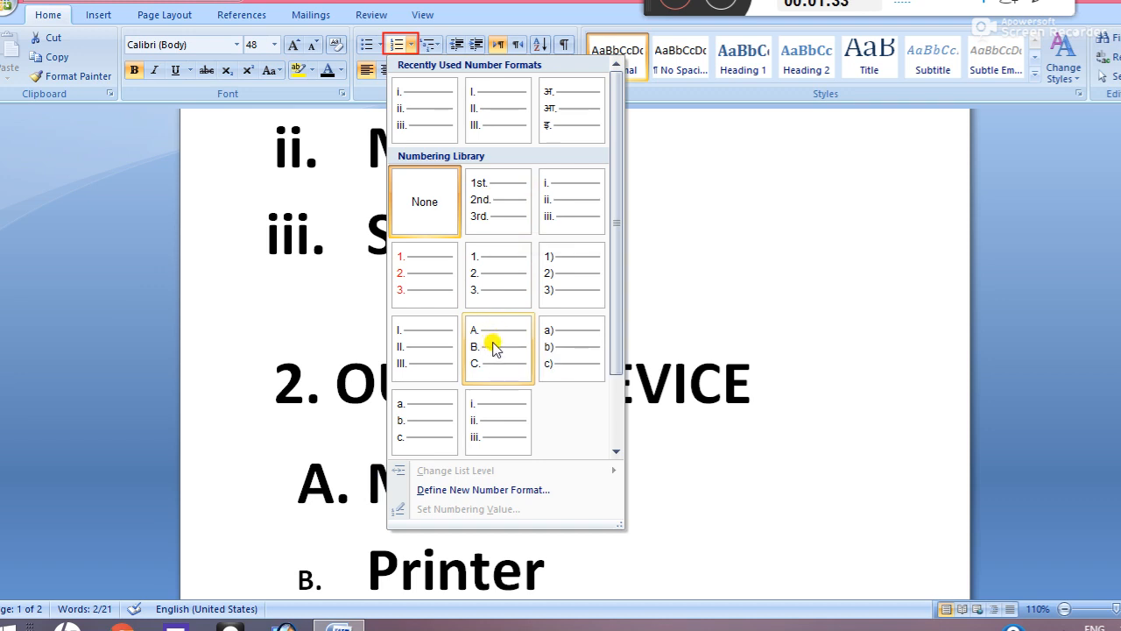
click(550, 334)
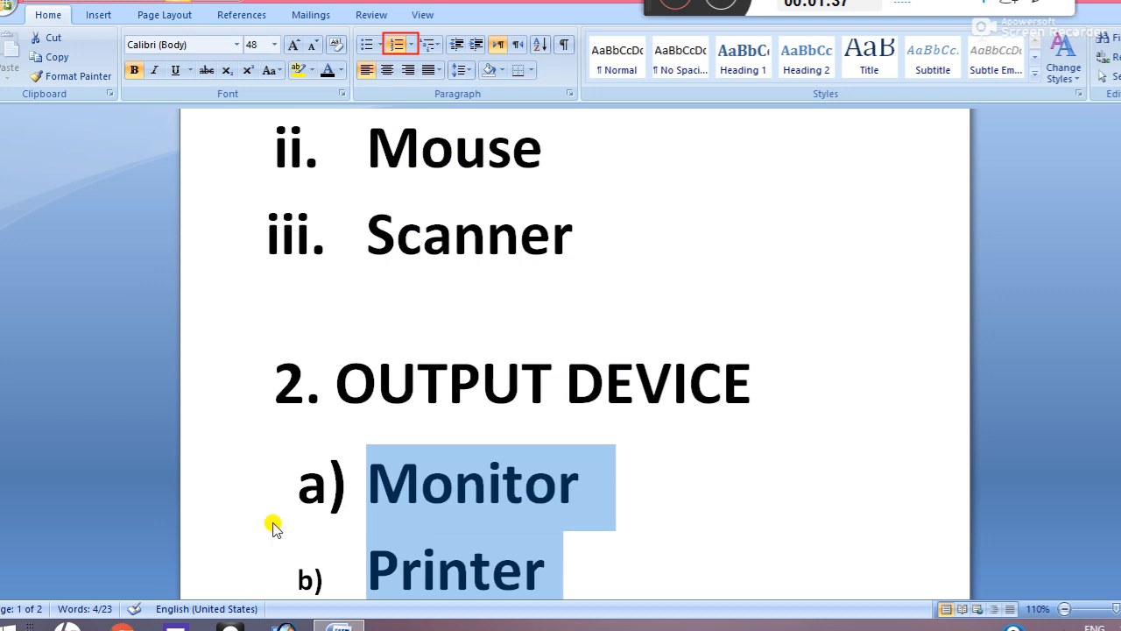
click(311, 513)
click(220, 511)
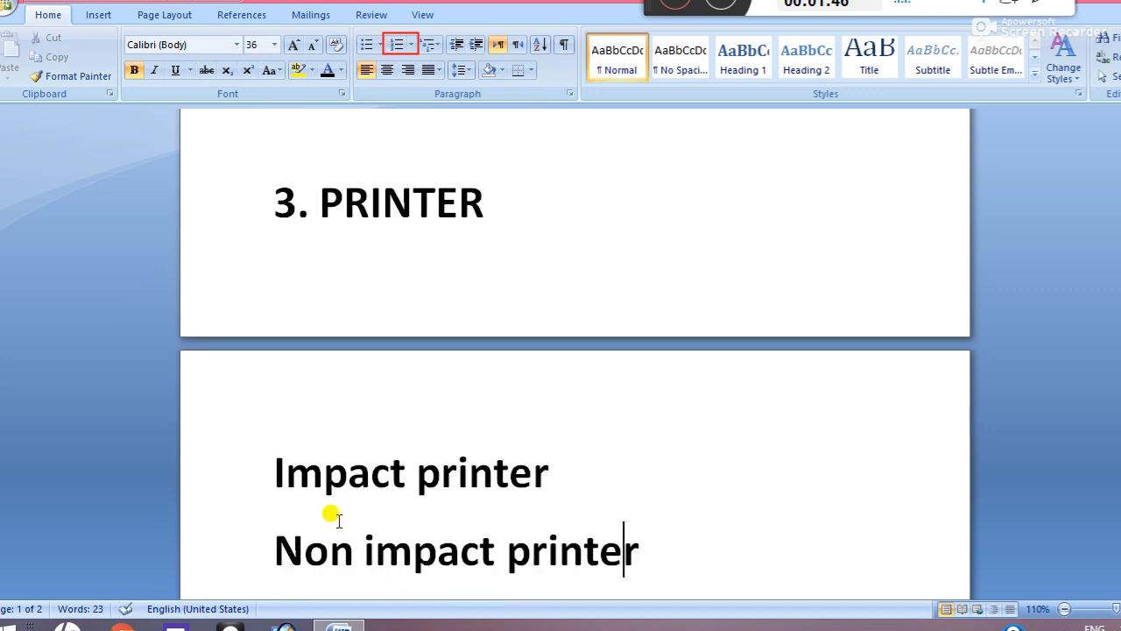
Step: Define a new number format with the number style क,ख,ग,... on the Impact printer line under PRINTER
key(Return)
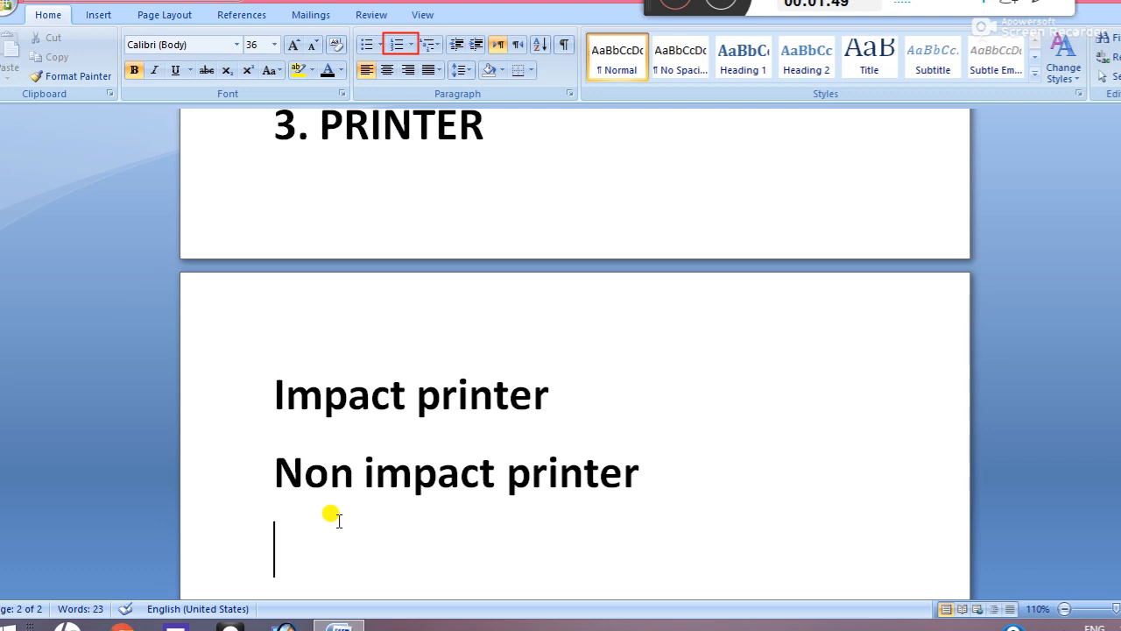
click(274, 386)
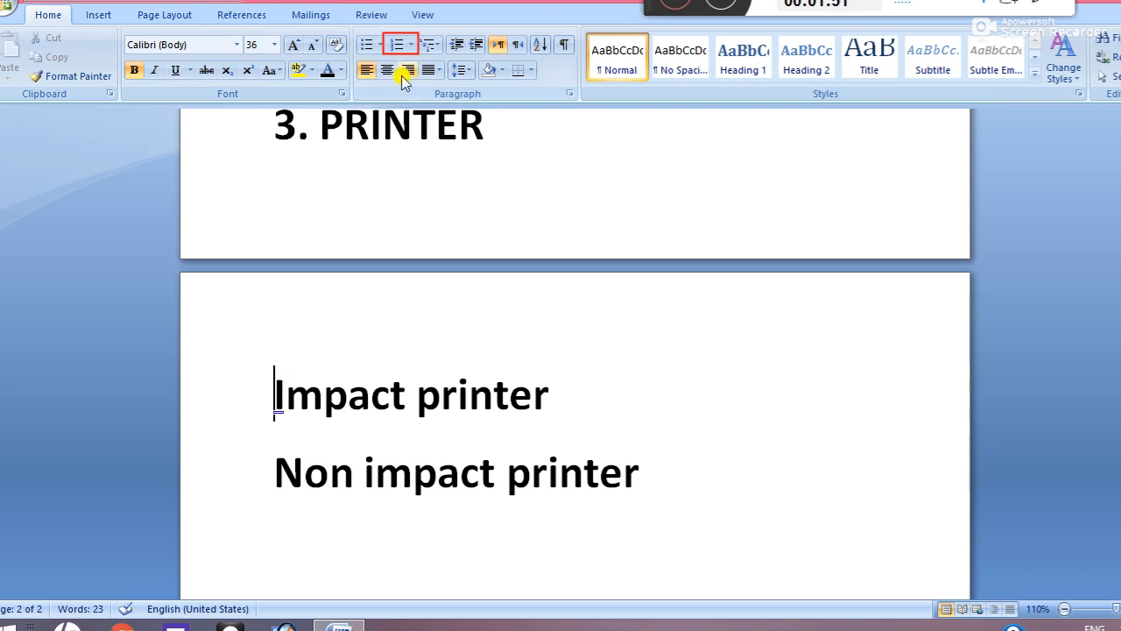
click(413, 49)
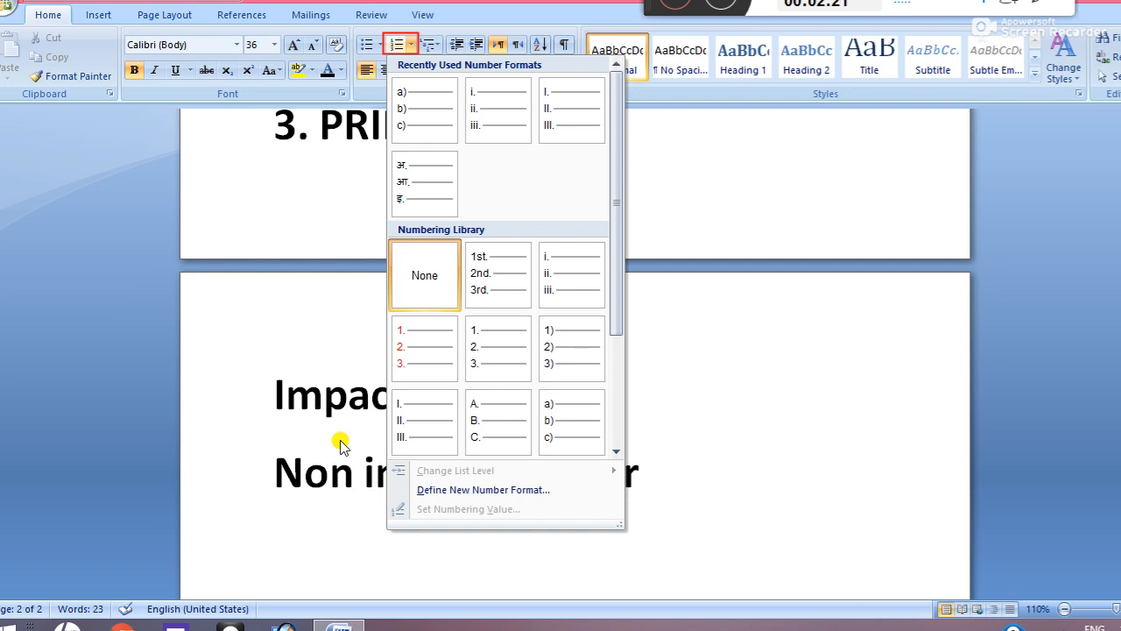
click(430, 490)
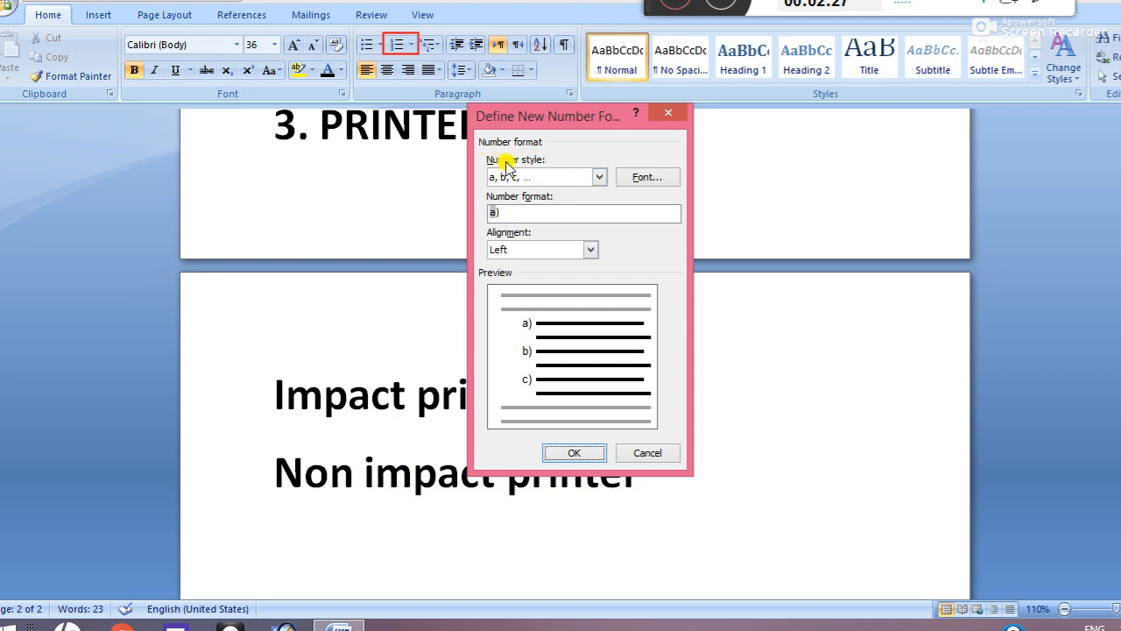
click(599, 177)
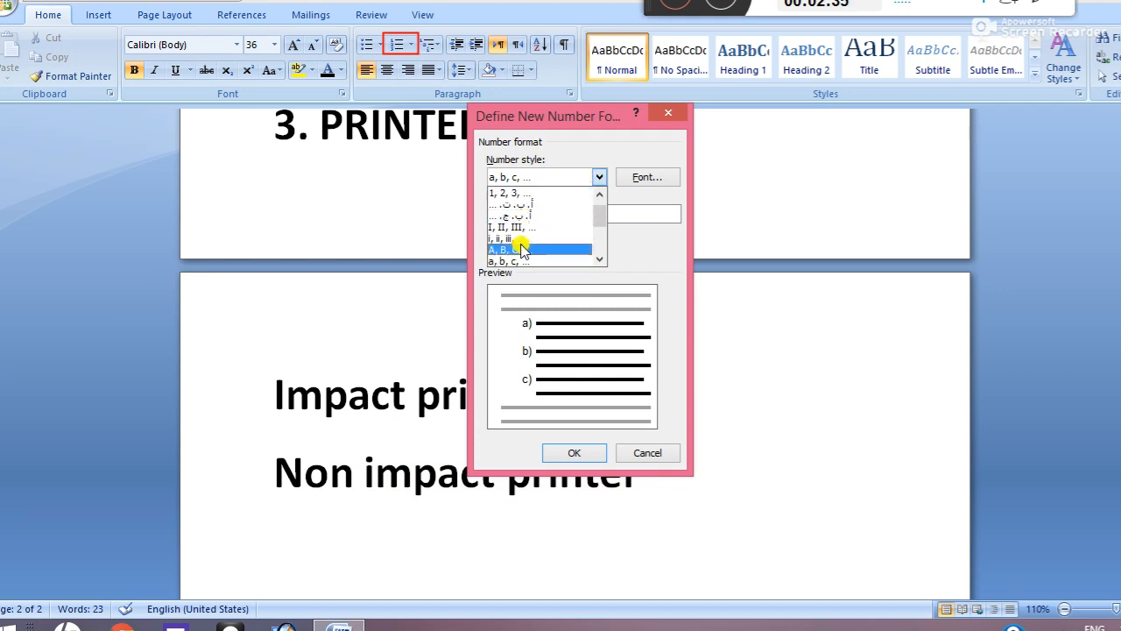
click(599, 259)
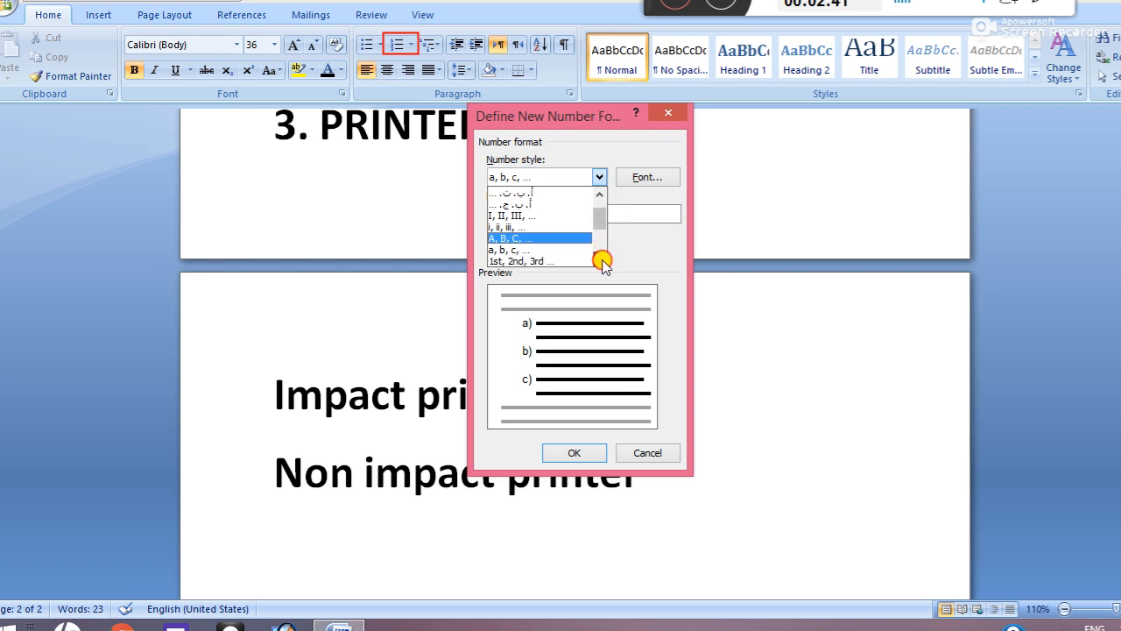
click(600, 260)
click(600, 260)
click(600, 260)
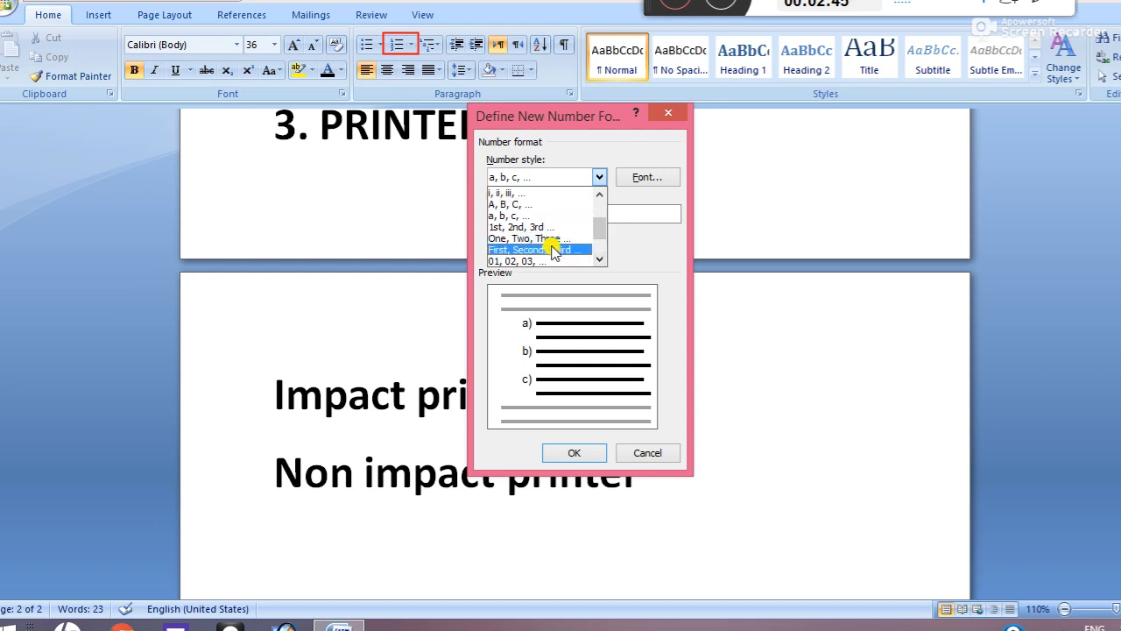
click(600, 260)
click(600, 260)
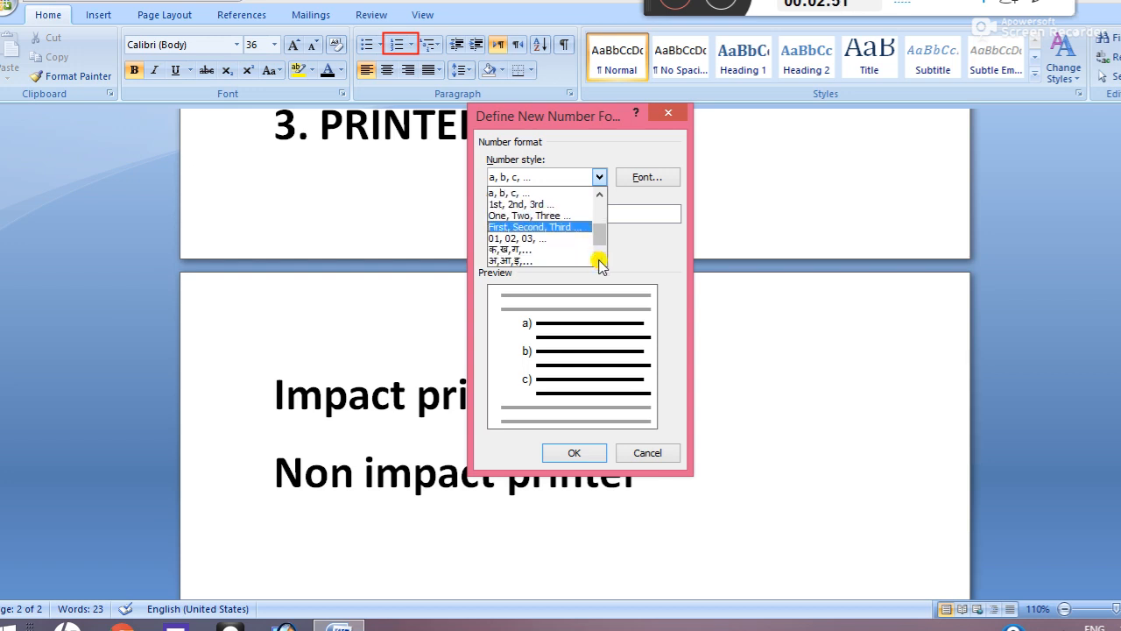
click(600, 260)
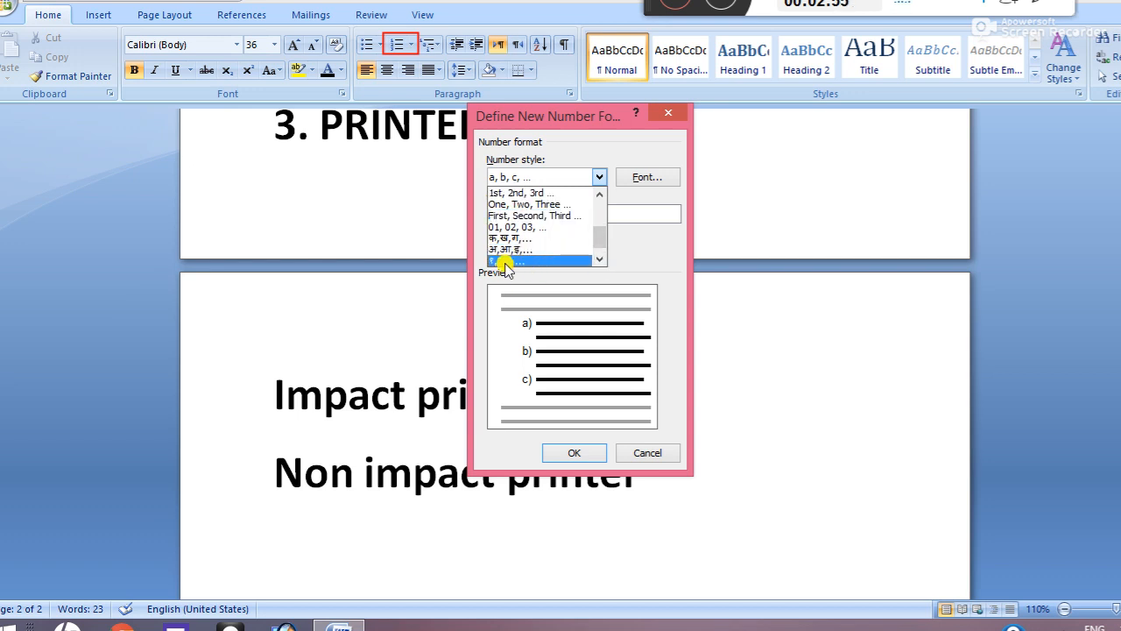
click(600, 261)
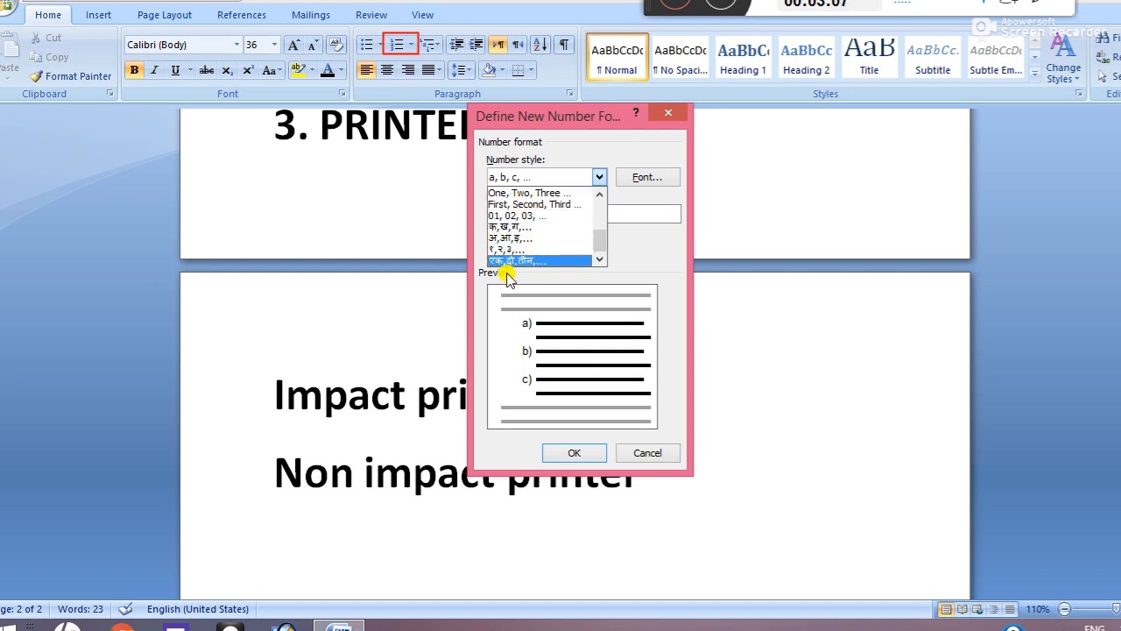
click(523, 227)
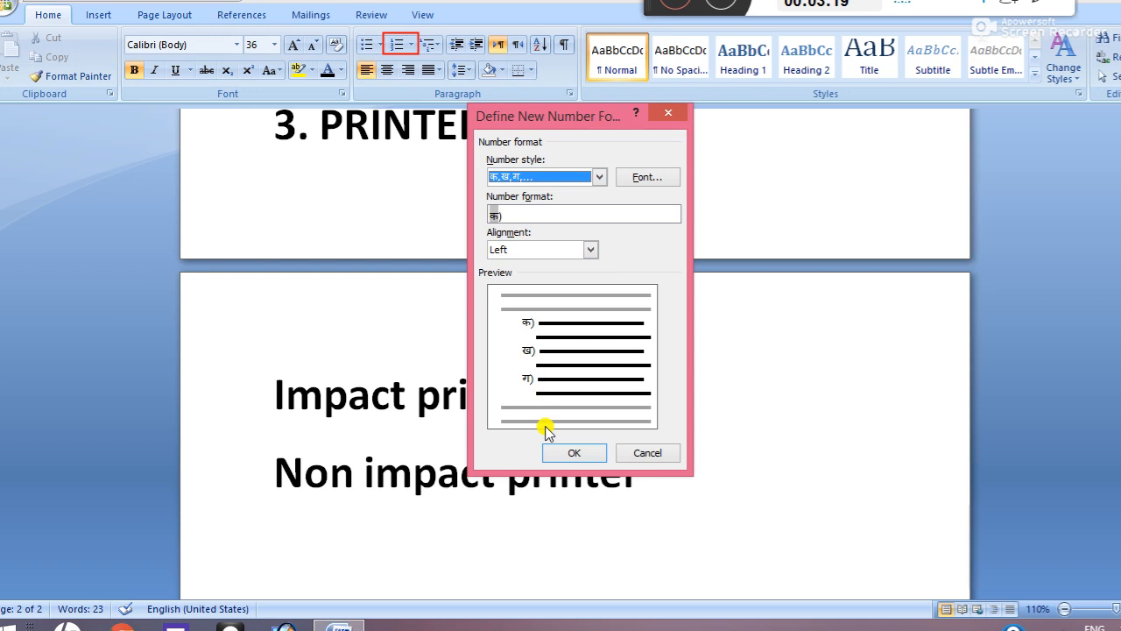
click(554, 454)
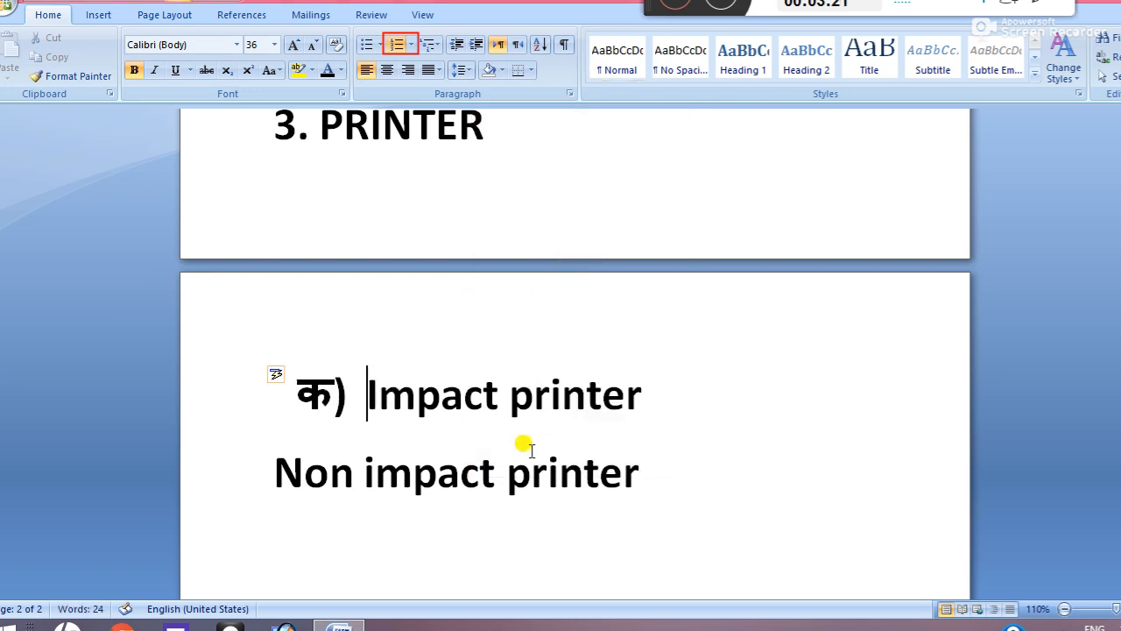
Step: Remove the numbering from the Impact printer line
double_click(400, 400)
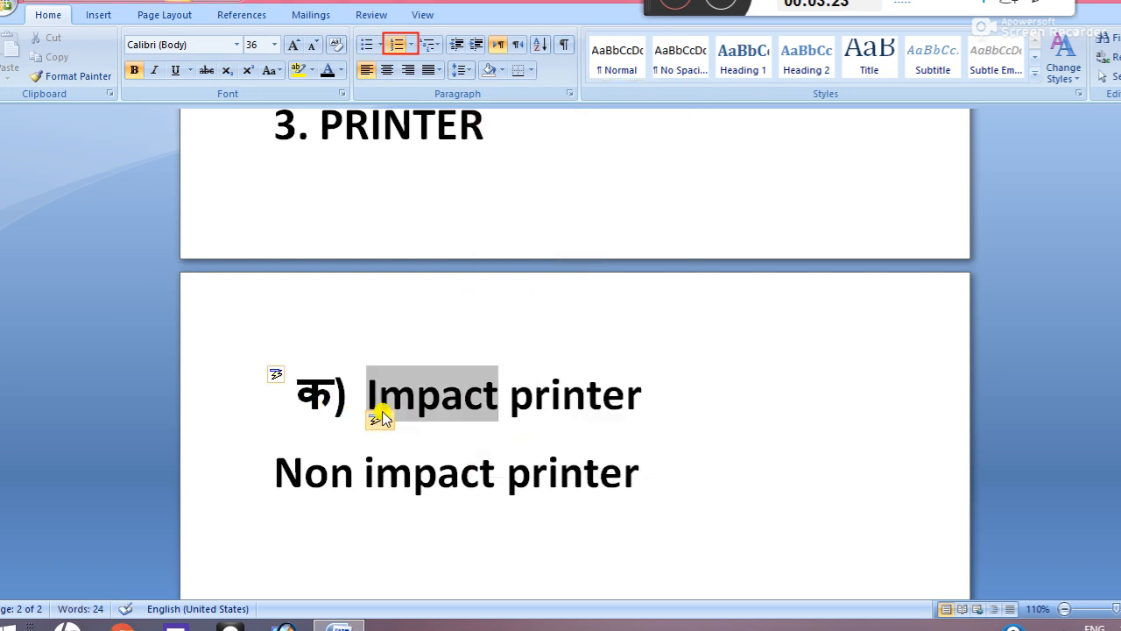
click(366, 400)
key(BackSpace)
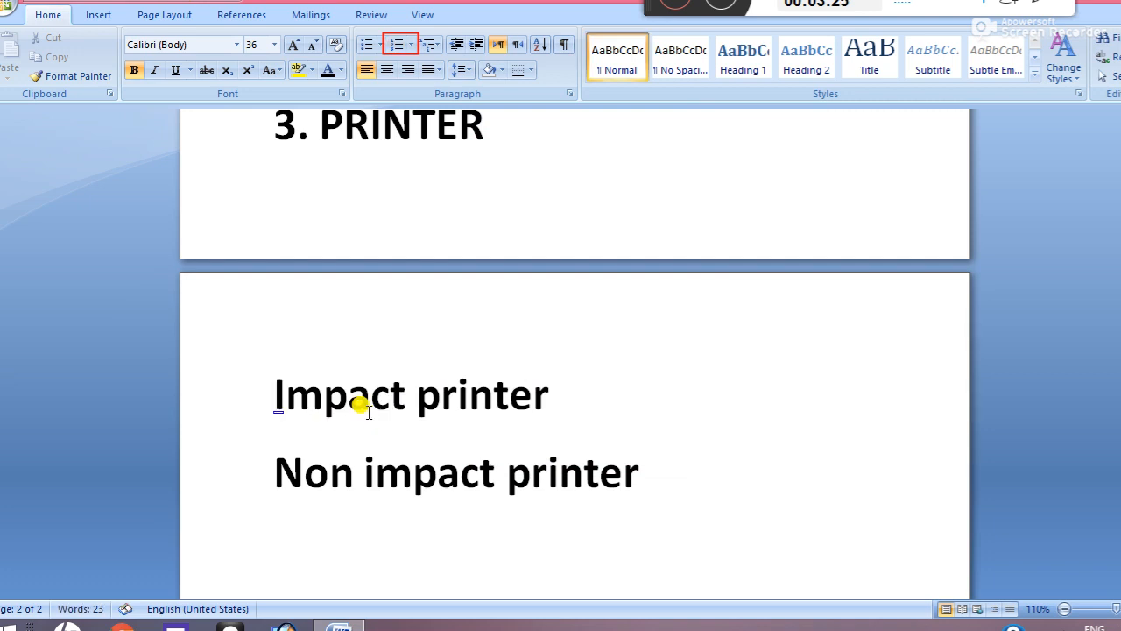
Step: Apply the recently used क), ख), ग) numbering format to both the Impact printer and Non impact printer lines
click(256, 385)
drag(137, 490, 570, 465)
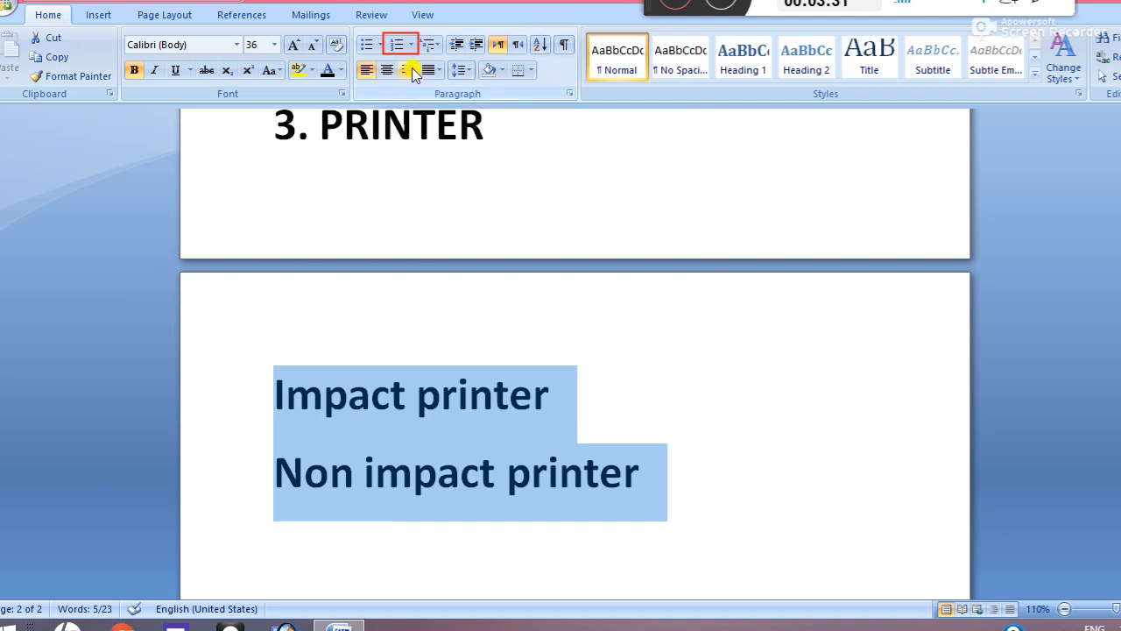
click(411, 46)
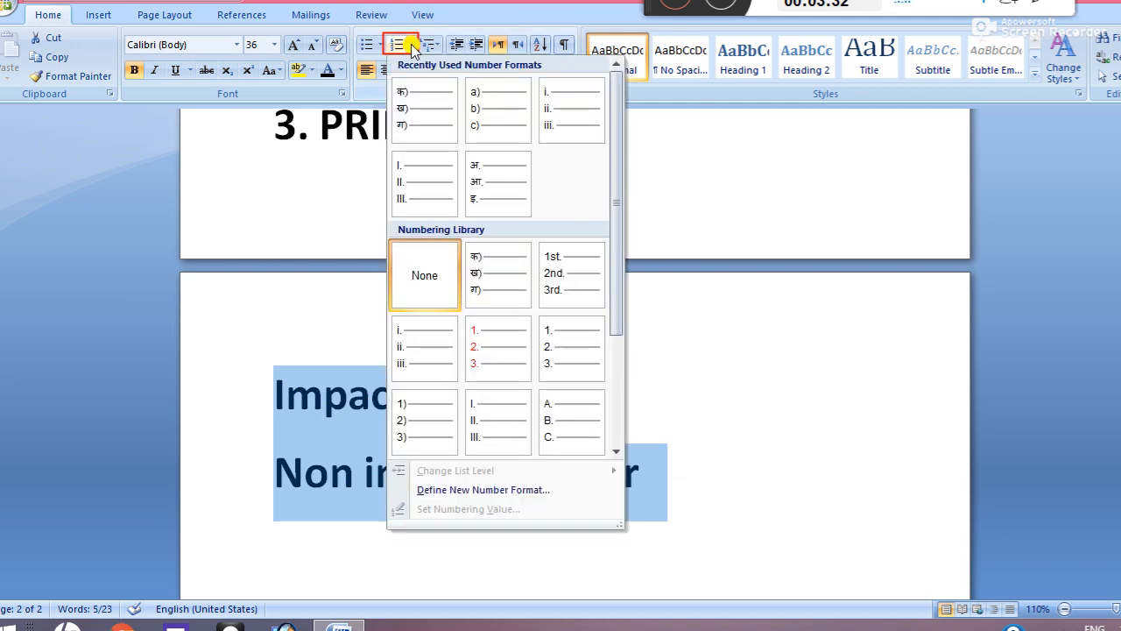
click(420, 128)
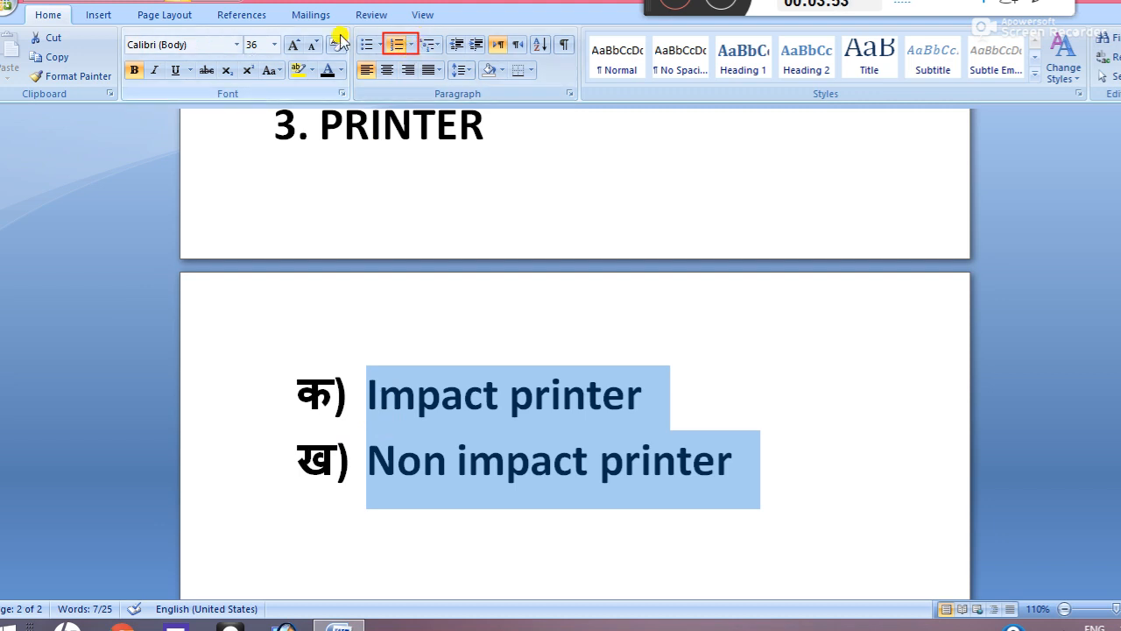
Step: Set the numbering of the Impact printer and Non impact printer lines to None
click(411, 46)
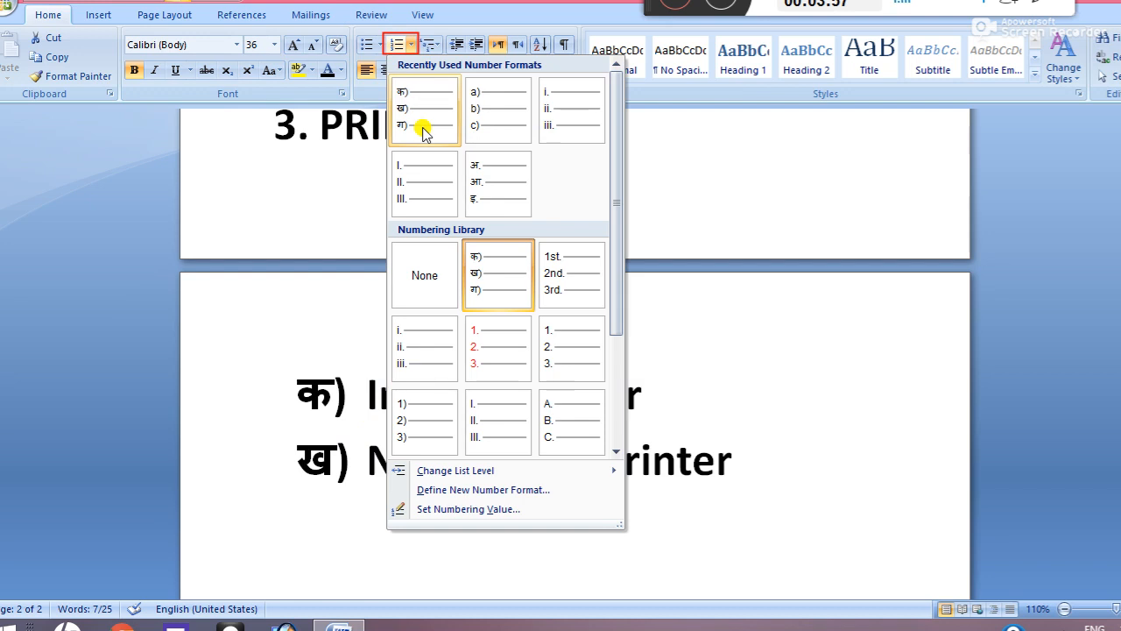
click(421, 277)
click(379, 180)
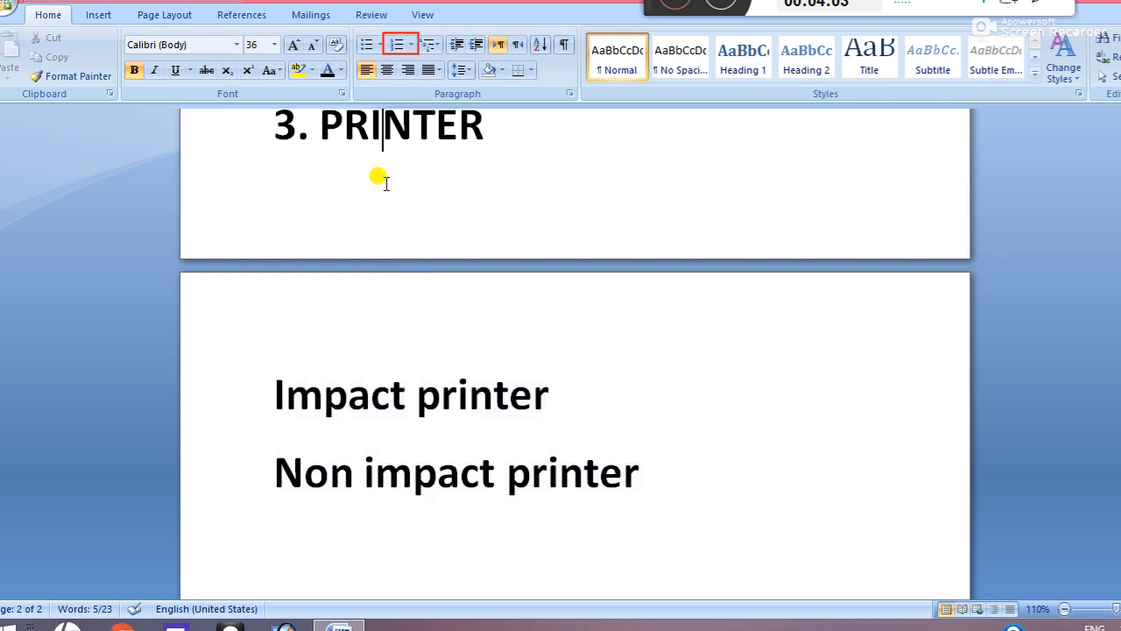
Step: Set the numbering of the Monitor and Printer lines under OUTPUT DEVICE to None
key(ctrl+z)
key(alt)
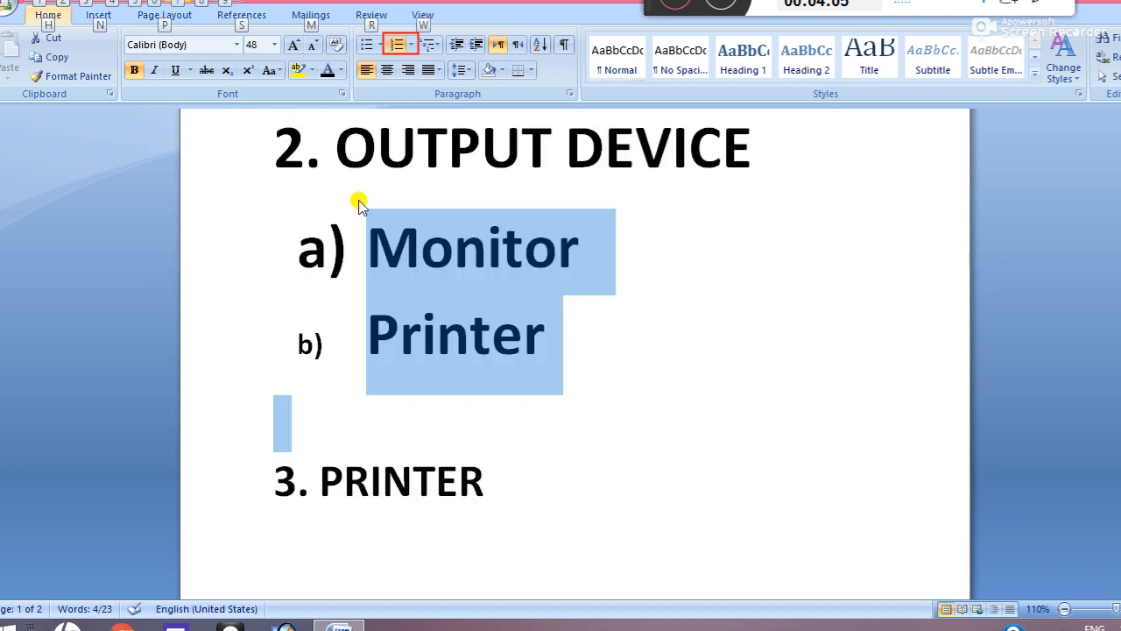
click(374, 200)
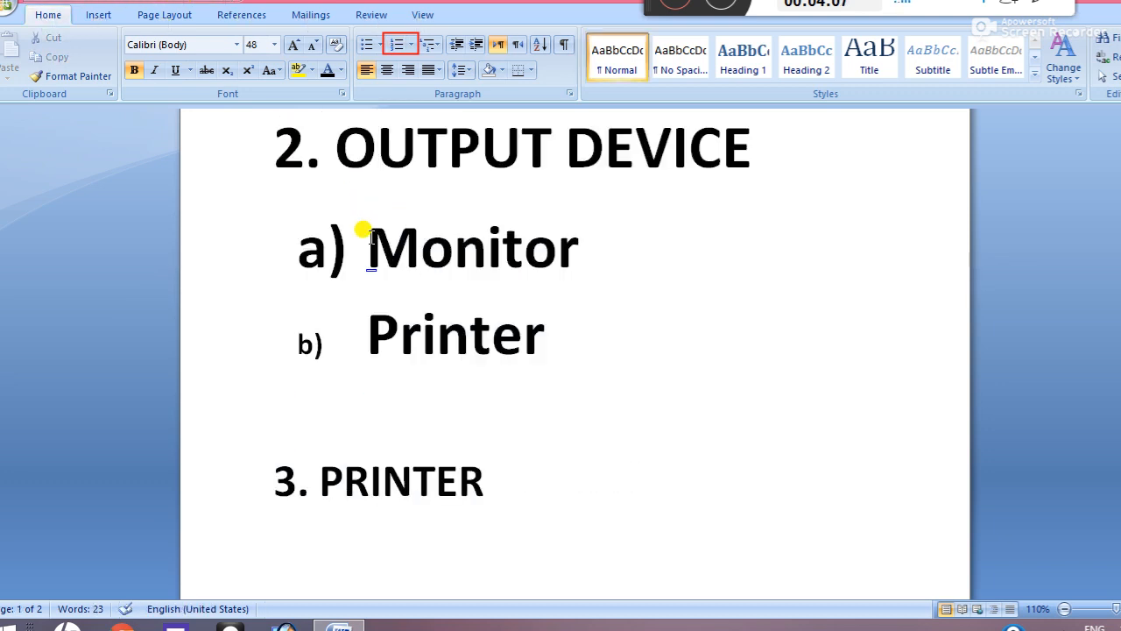
drag(370, 236, 428, 313)
click(446, 323)
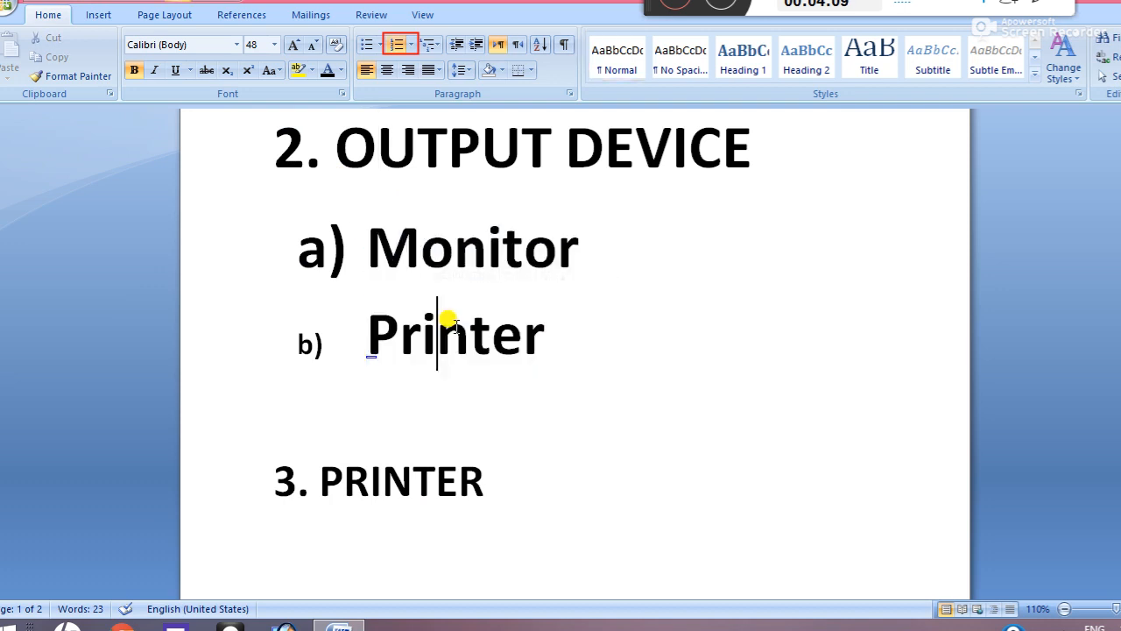
drag(365, 245, 465, 318)
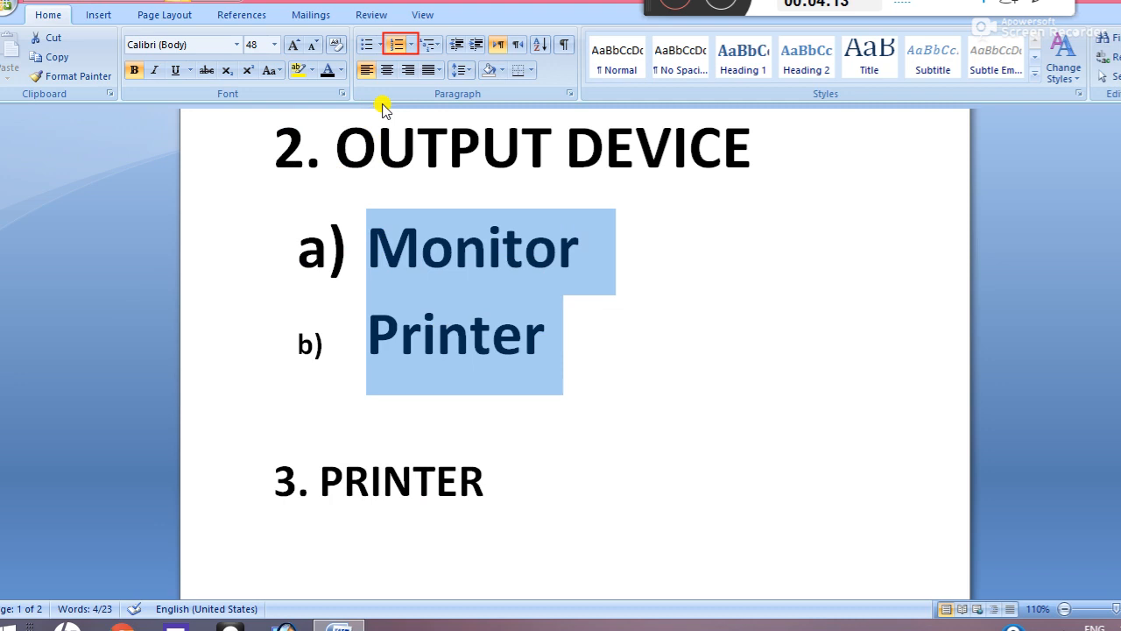
click(409, 45)
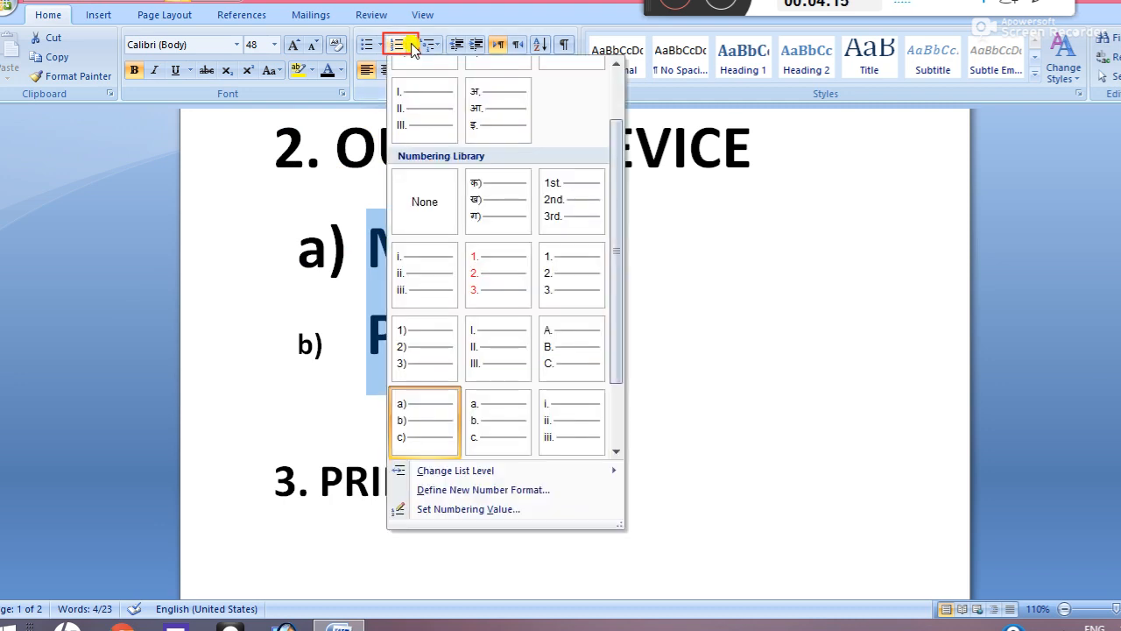
click(421, 203)
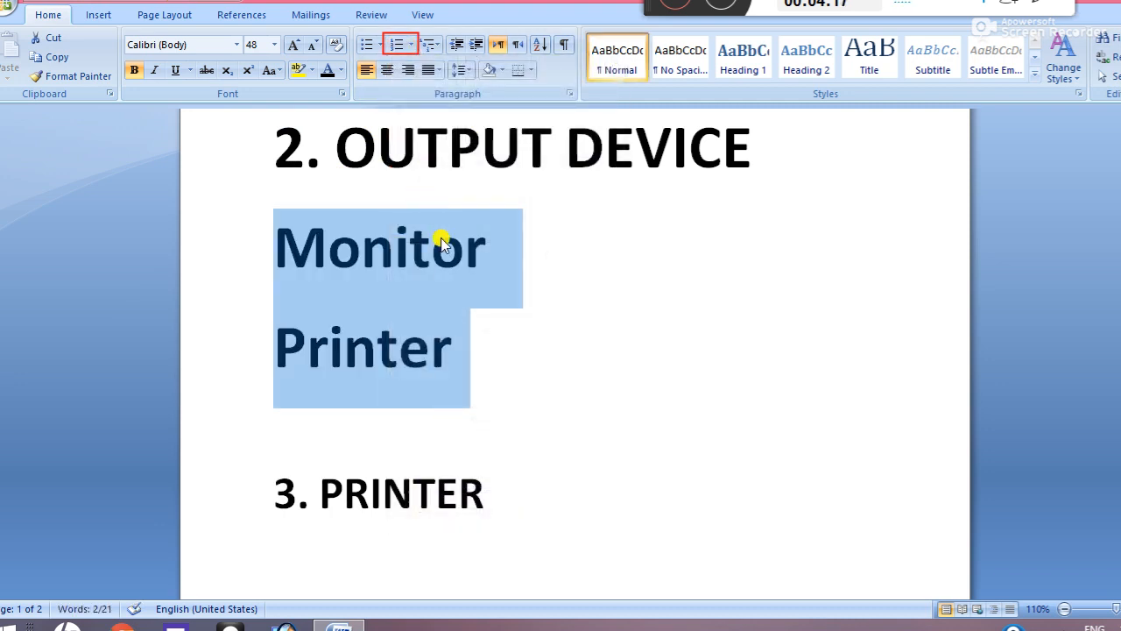
Step: Set the numbering of the Keyboard, Mouse and Scanner lines under INPUT DEVICE to None
scroll(394, 240, up, 5)
click(321, 237)
key(alt)
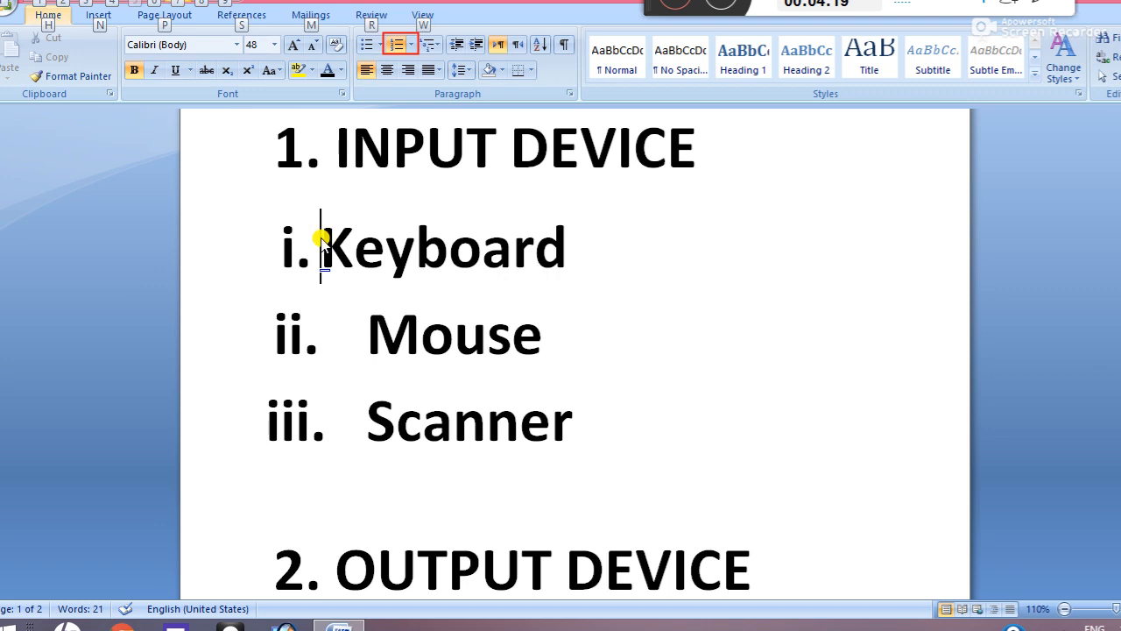
drag(315, 231, 511, 408)
click(515, 412)
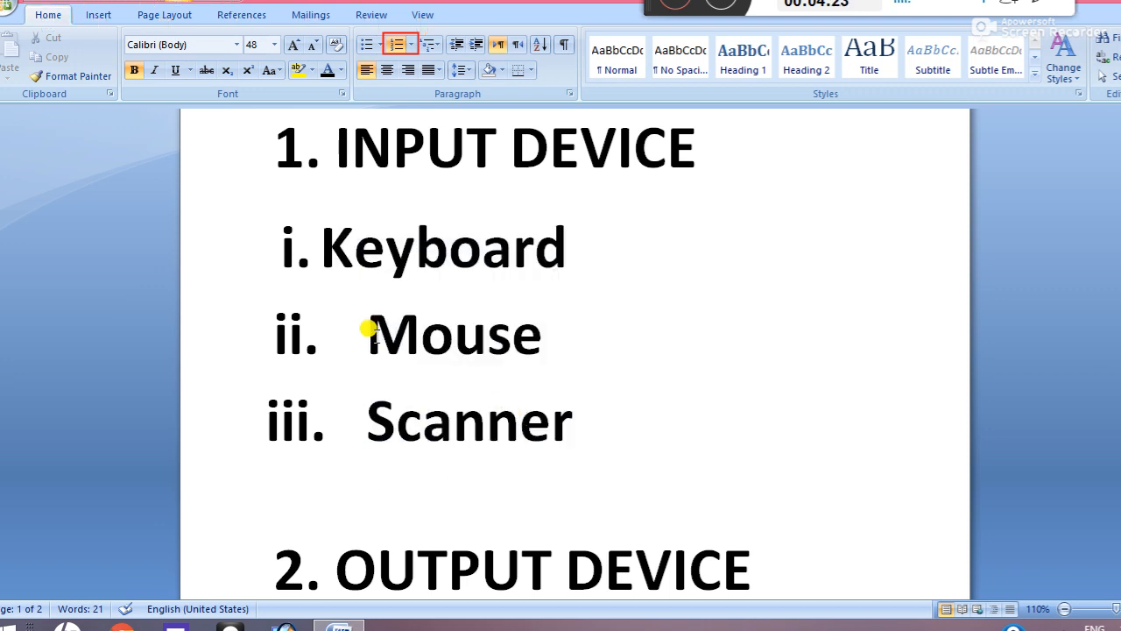
drag(314, 234, 505, 400)
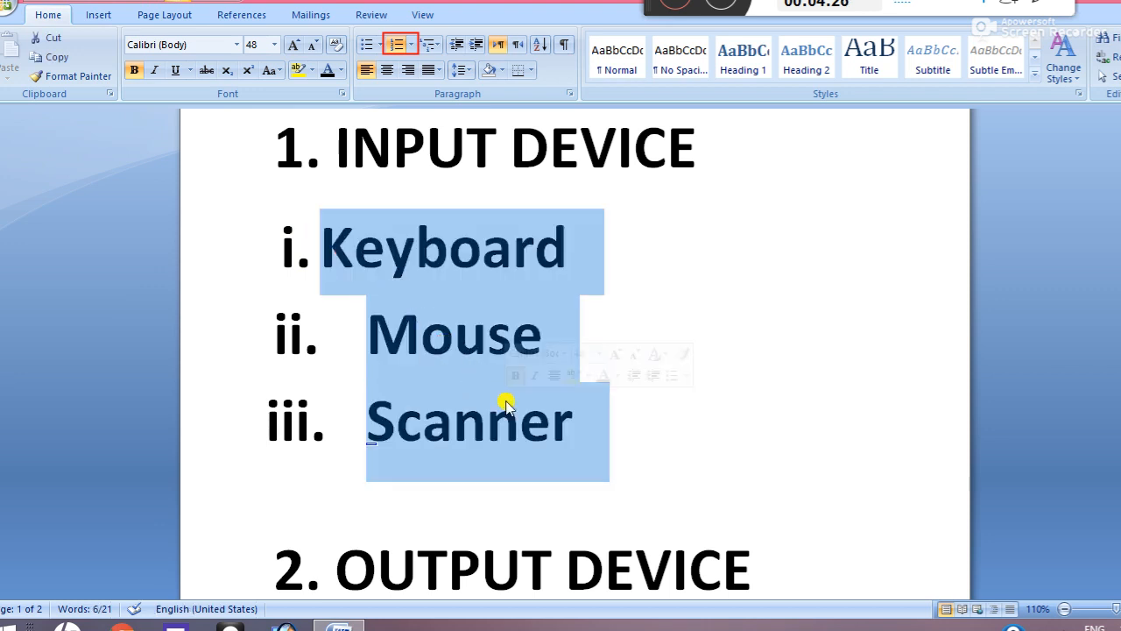
click(411, 45)
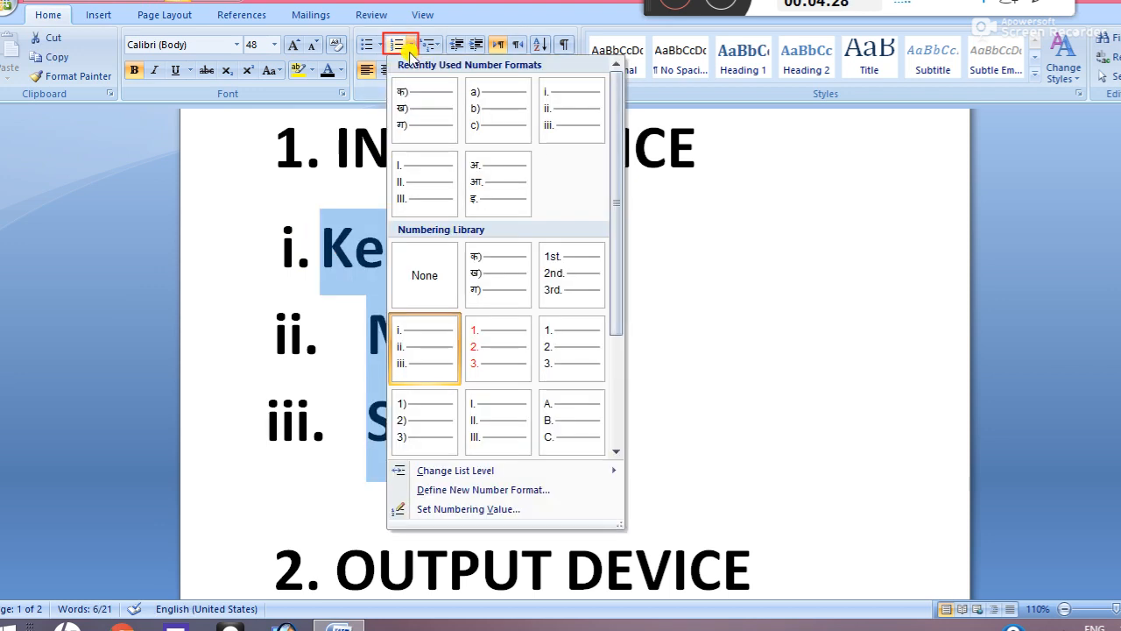
click(420, 279)
click(613, 346)
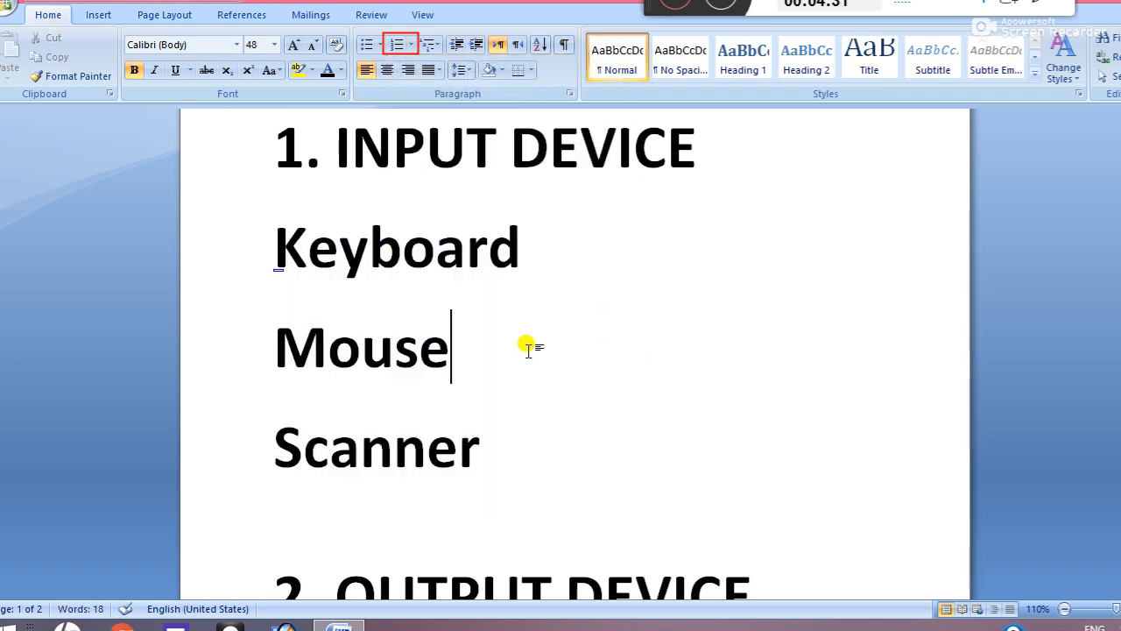